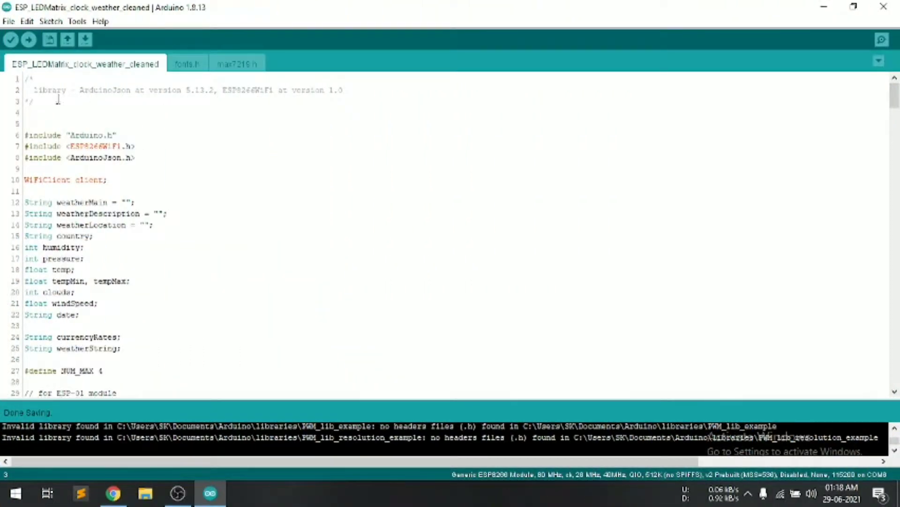
# Review the library version comment, NodeMCU pin definitions and Wi-Fi credential lines.
pyautogui.moveTo(31, 90); pyautogui.dragTo(333, 89)
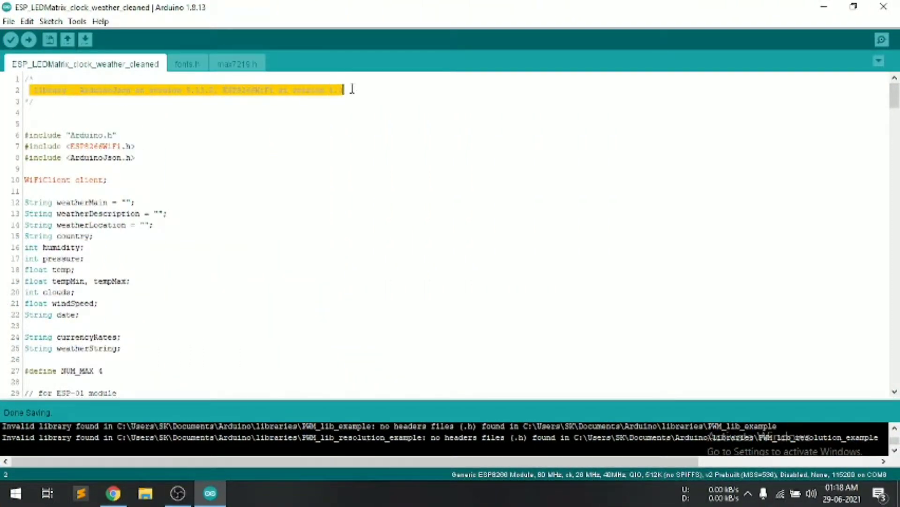
pyautogui.click(266, 175)
pyautogui.scroll(-3, 266, 175)
pyautogui.scroll(-4, 211, 172)
pyautogui.scroll(-2, 146, 169)
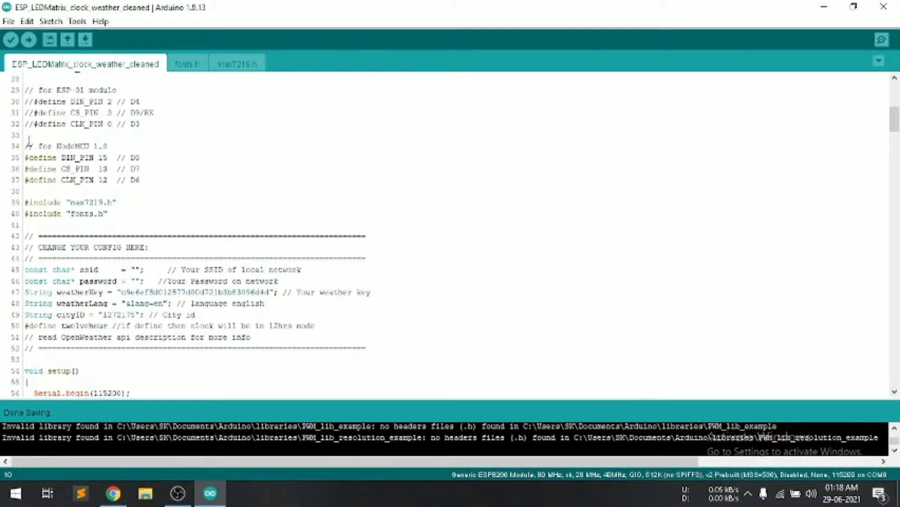
pyautogui.moveTo(28, 144); pyautogui.dragTo(141, 181)
pyautogui.scroll(2, 176, 165)
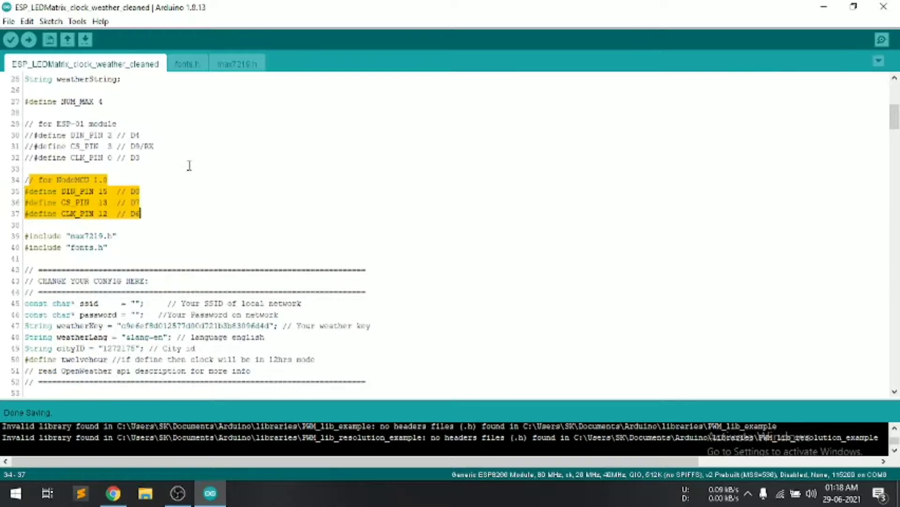
pyautogui.scroll(2, 188, 165)
pyautogui.scroll(-8, 188, 167)
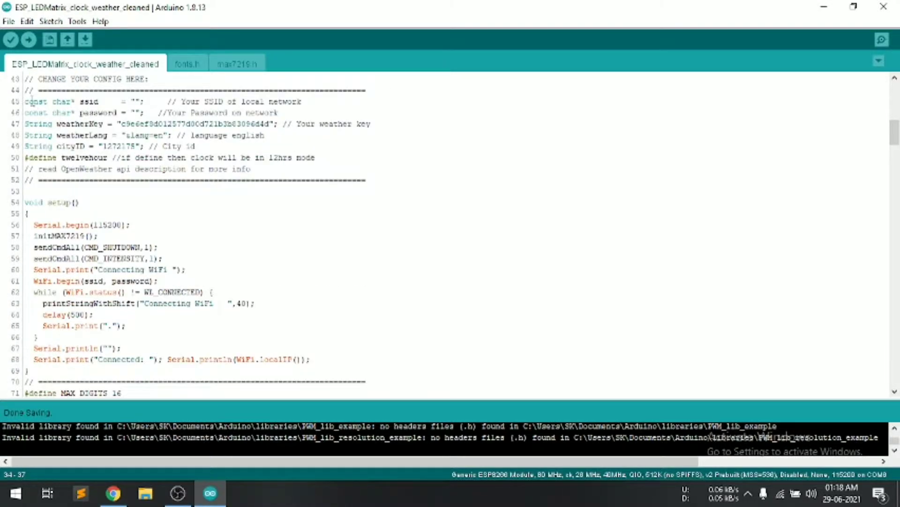
pyautogui.moveTo(25, 99); pyautogui.dragTo(309, 116)
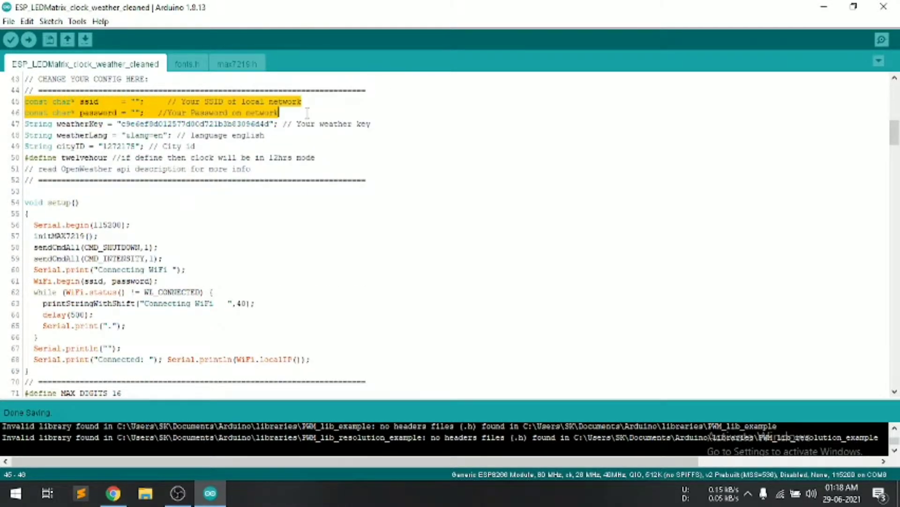
pyautogui.click(307, 112)
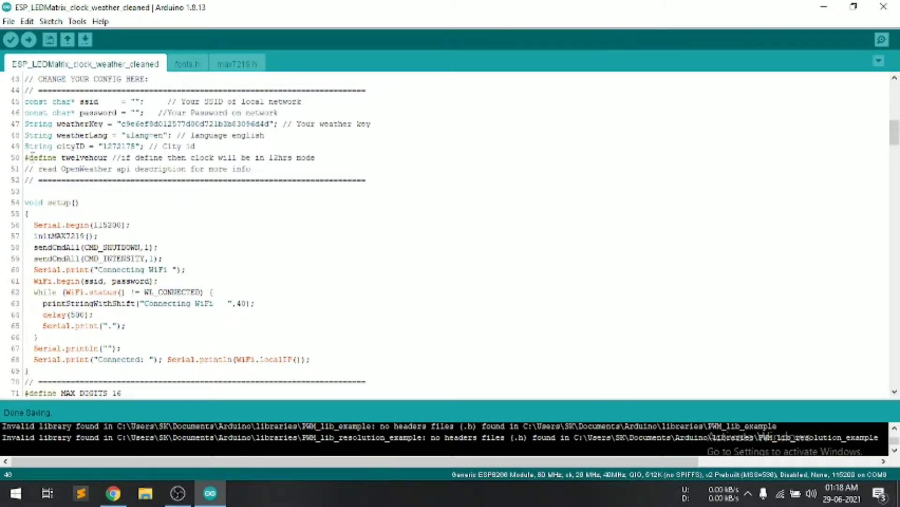
# Keep the twelvehour define on line 50 enabled, then bring Chrome forward.
pyautogui.moveTo(26, 158); pyautogui.dragTo(95, 158)
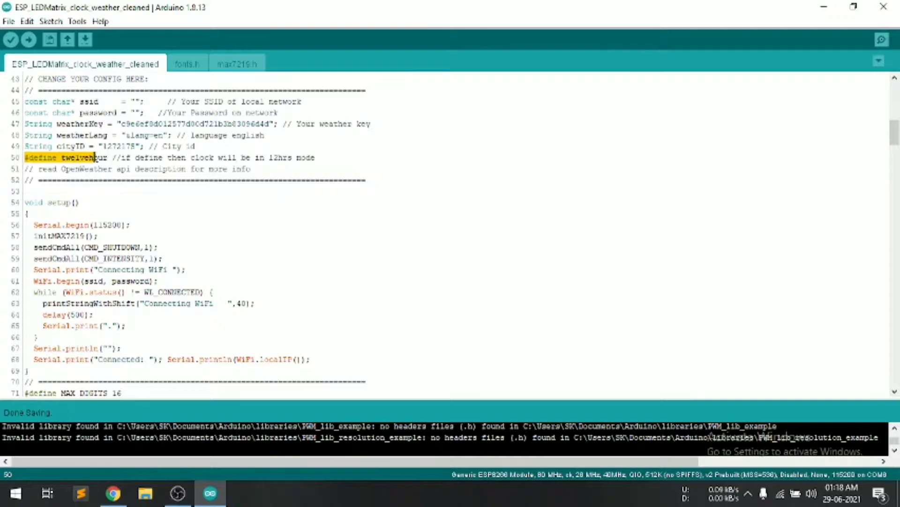
pyautogui.click(26, 158)
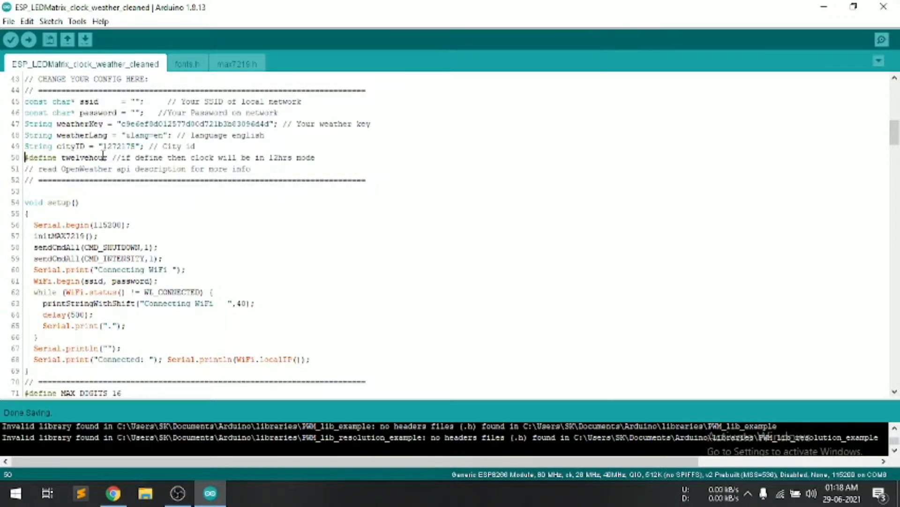
pyautogui.write('//')
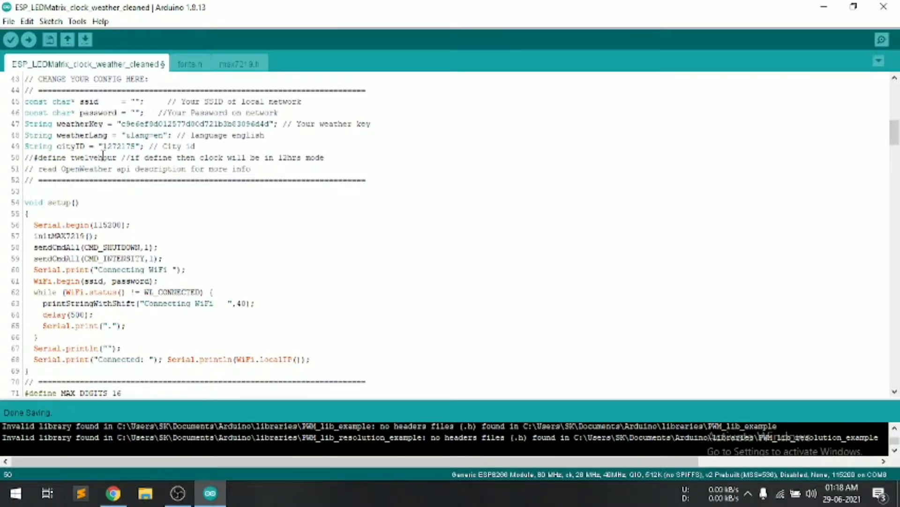
pyautogui.press('BackSpace')
pyautogui.press('BackSpace')
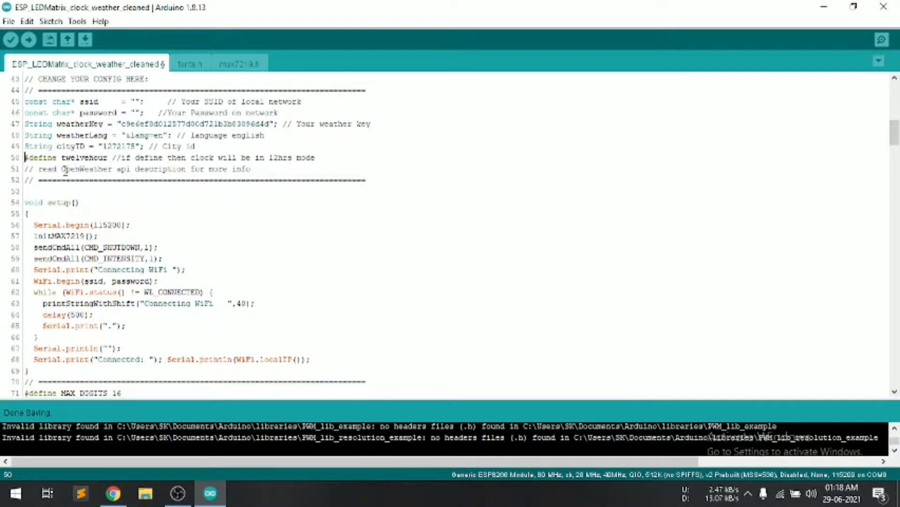
pyautogui.moveTo(61, 169); pyautogui.dragTo(100, 169)
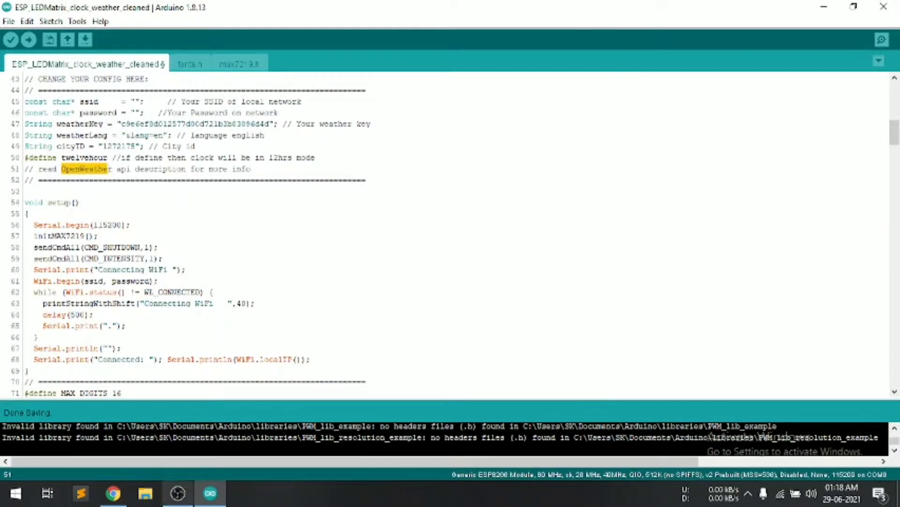
pyautogui.click(113, 493)
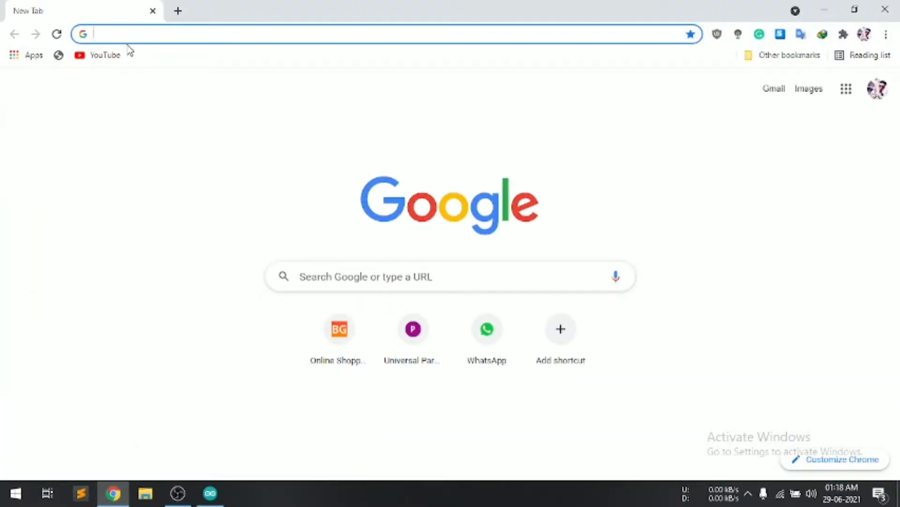
pyautogui.write('op')
# Open openweathermap.org's My API keys page and select the Default key.
pyautogui.press('Return')
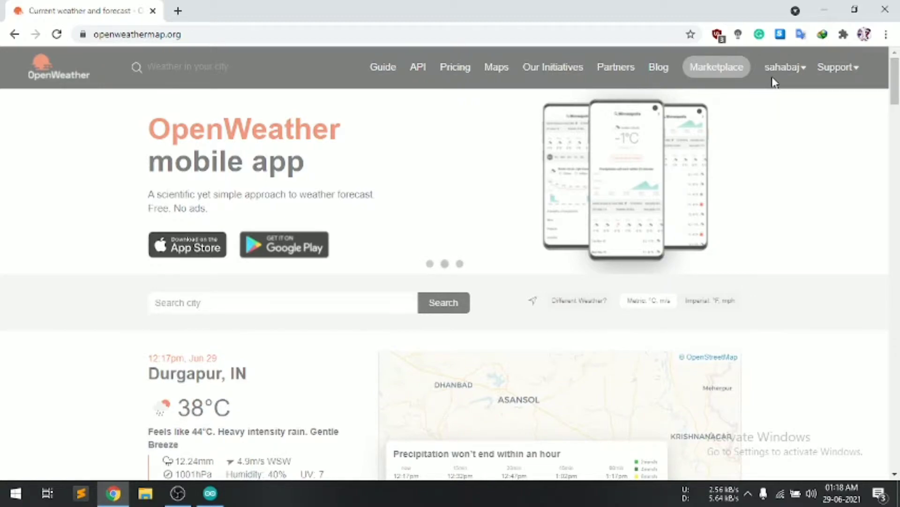
pyautogui.click(789, 67)
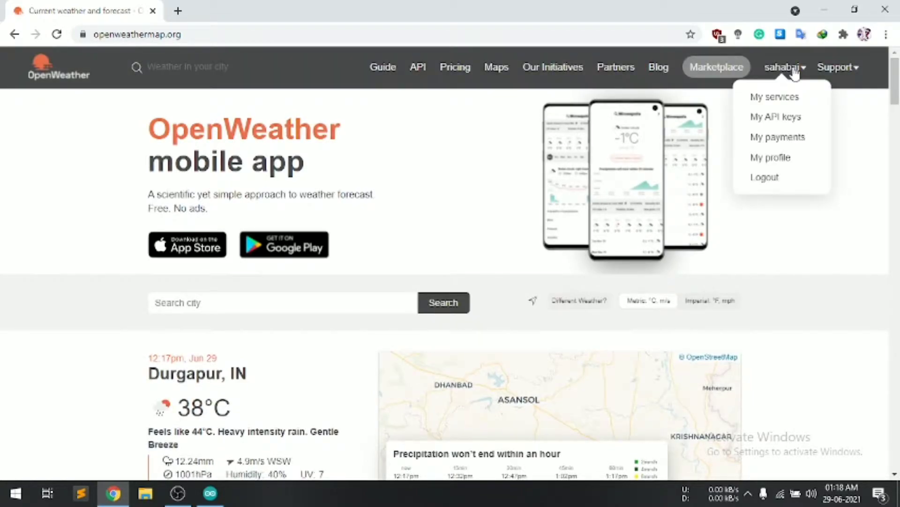
pyautogui.click(786, 121)
pyautogui.scroll(-2, 211, 183)
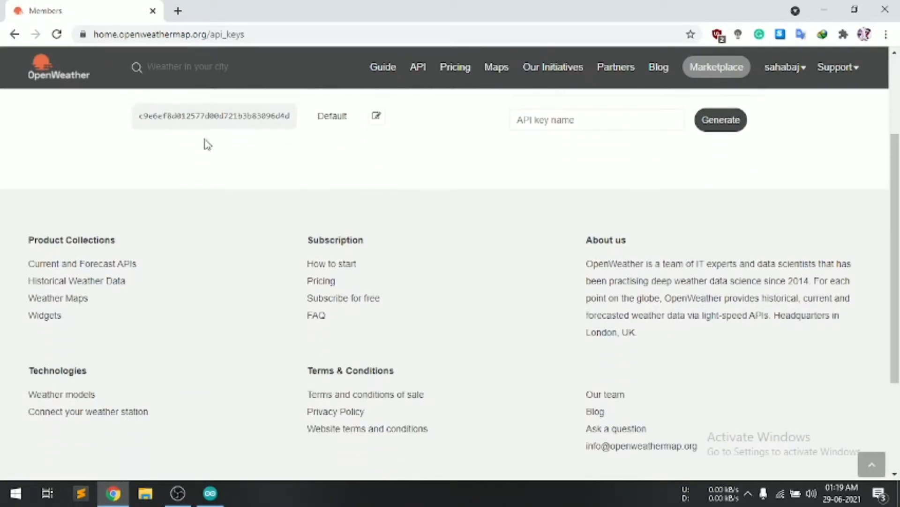
pyautogui.doubleClick(217, 116)
pyautogui.hotkey('ctrl', 'c')
pyautogui.scroll(2, 278, 160)
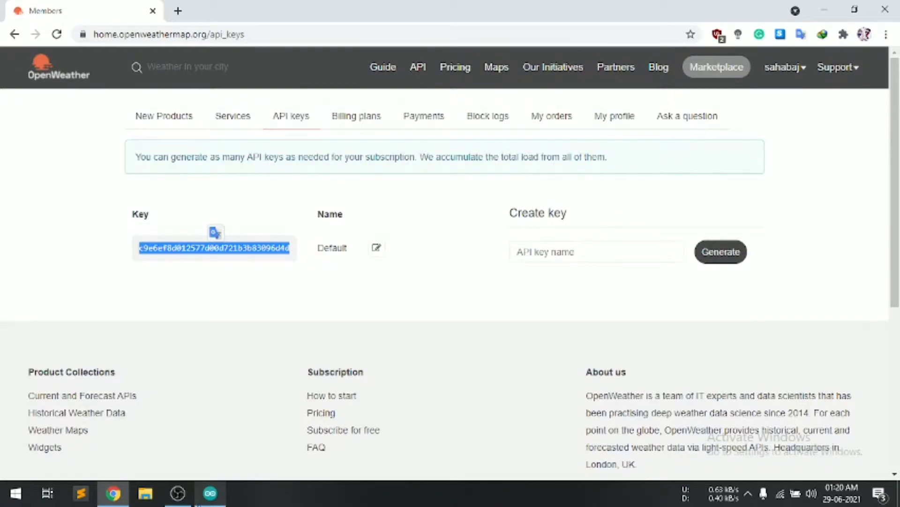
# Paste the copied API key over the weatherKey value on line 47.
pyautogui.click(209, 493)
pyautogui.moveTo(122, 125)
pyautogui.mouseDown()
pyautogui.moveTo(280, 113)
pyautogui.moveTo(276, 124)
pyautogui.mouseUp()
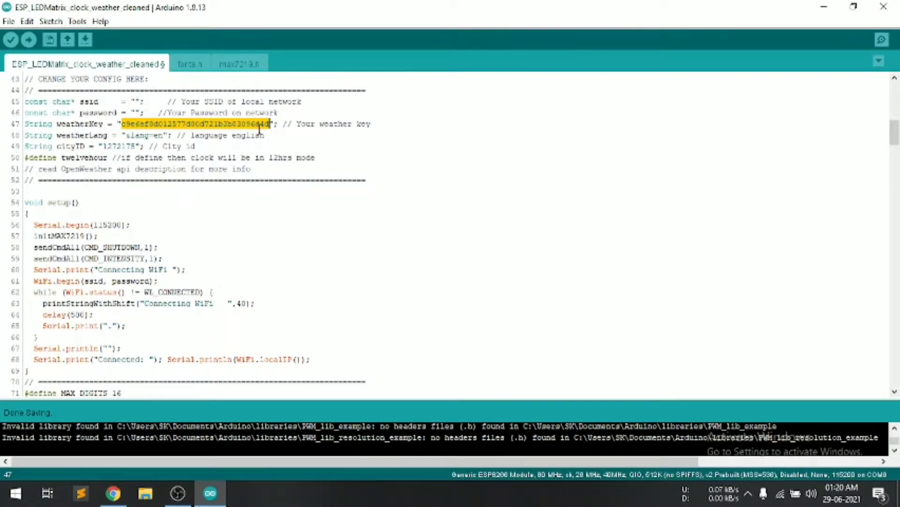
pyautogui.hotkey('ctrl', 'v')
pyautogui.scroll(3, 177, 179)
pyautogui.scroll(-2, 176, 179)
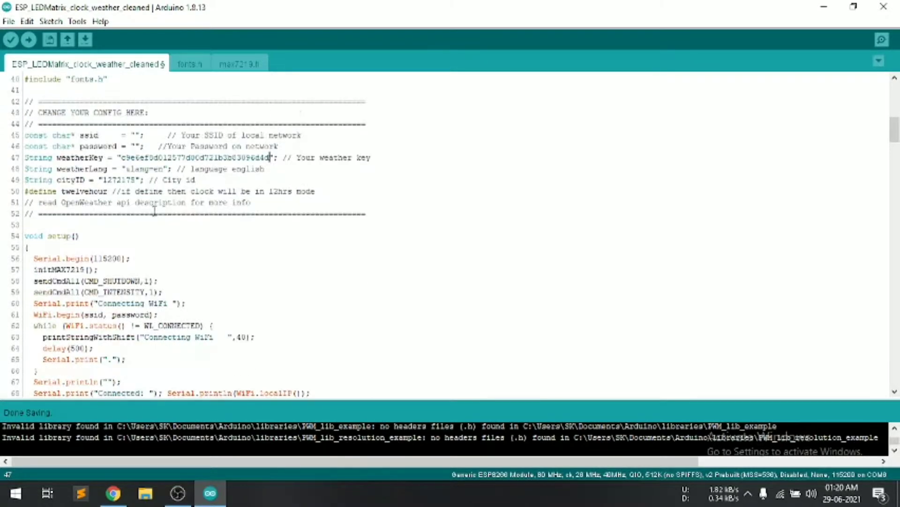
# Search OpenWeather for 'durgapur' and open the Durgapur, IN weather page.
pyautogui.click(113, 492)
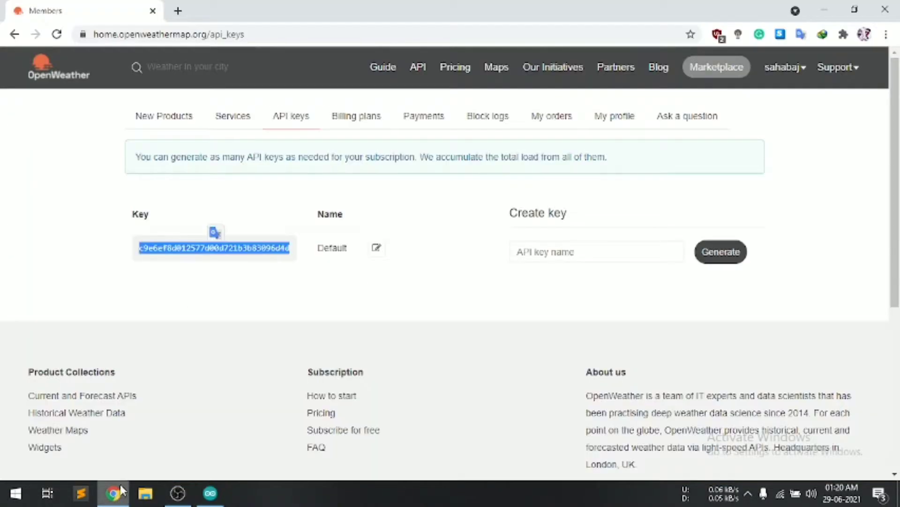
pyautogui.click(169, 76)
pyautogui.write('durgapur')
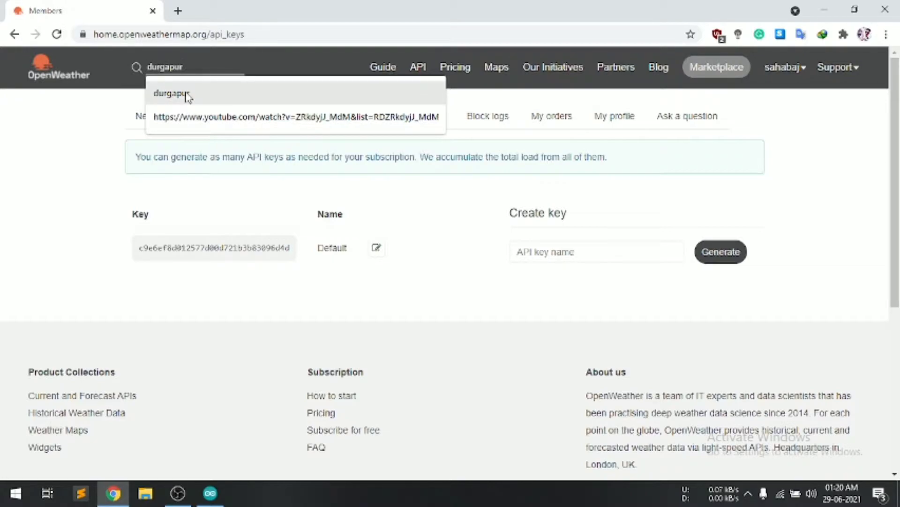
pyautogui.click(188, 97)
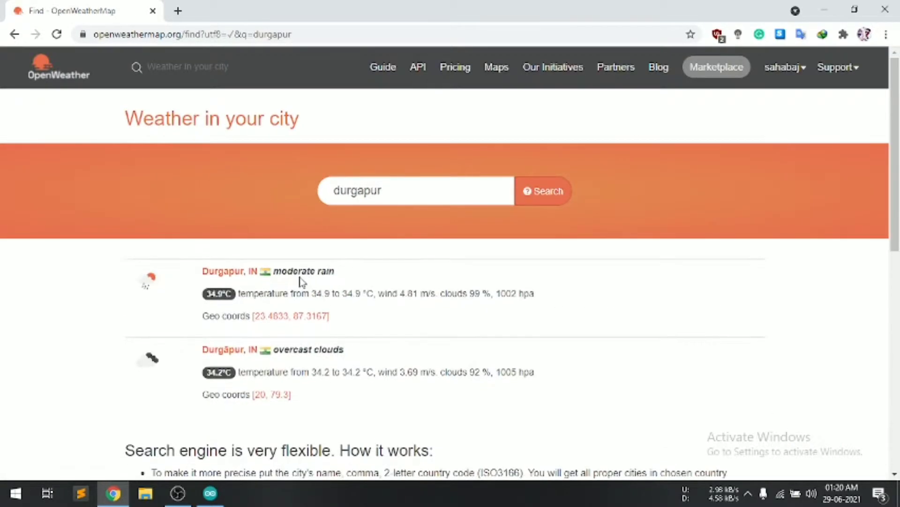
pyautogui.scroll(-1, 301, 281)
pyautogui.click(218, 209)
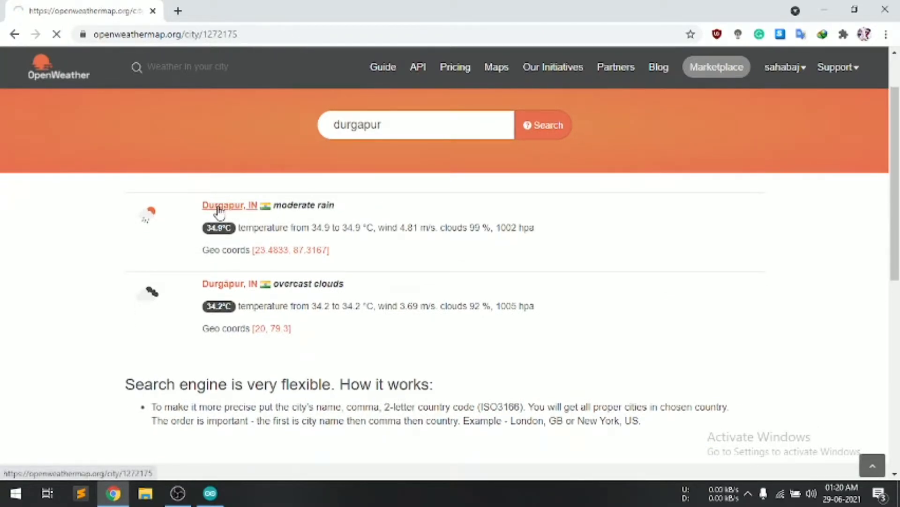
# Copy city ID 1272175 from the page address into cityID on line 49.
pyautogui.moveTo(238, 34); pyautogui.dragTo(203, 34)
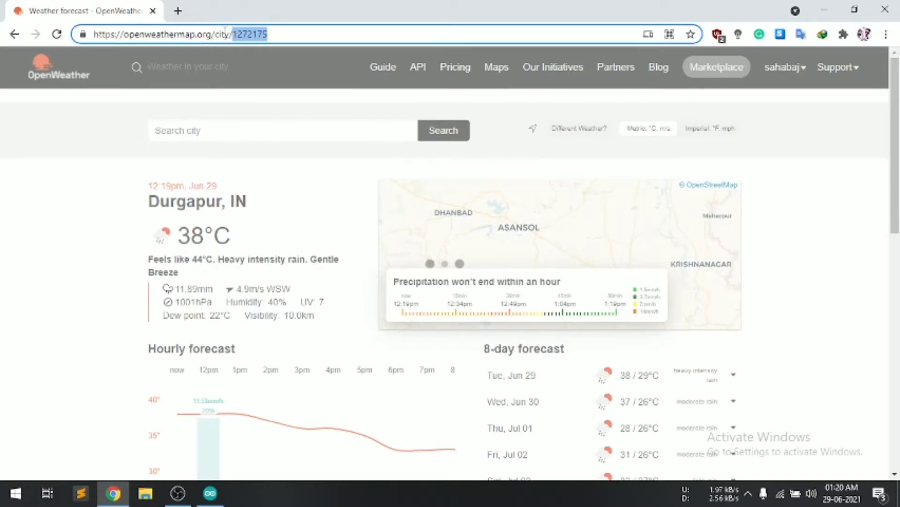
pyautogui.click(268, 34)
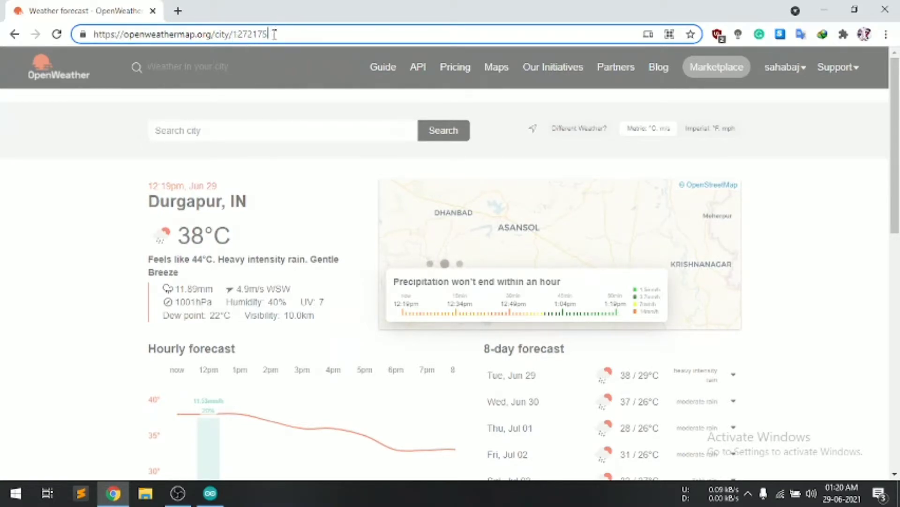
pyautogui.doubleClick(274, 34)
pyautogui.hotkey('ctrl', 'c')
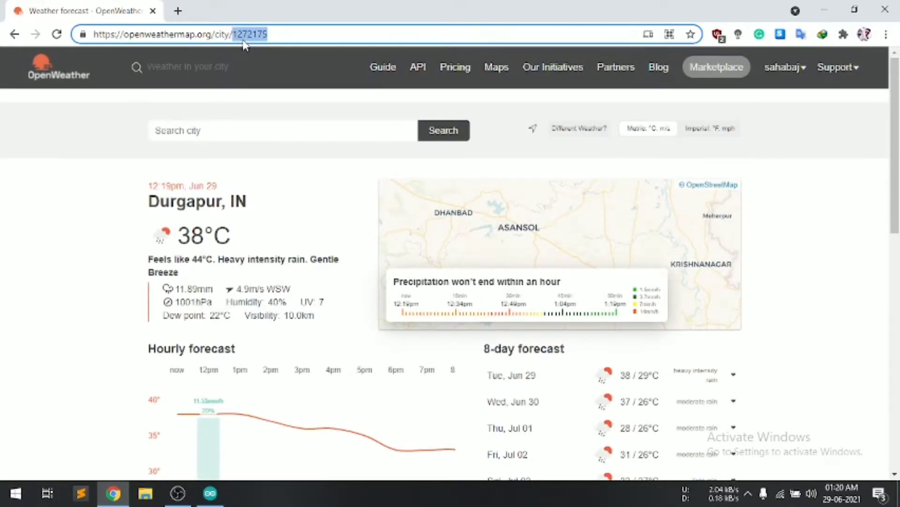
pyautogui.click(211, 492)
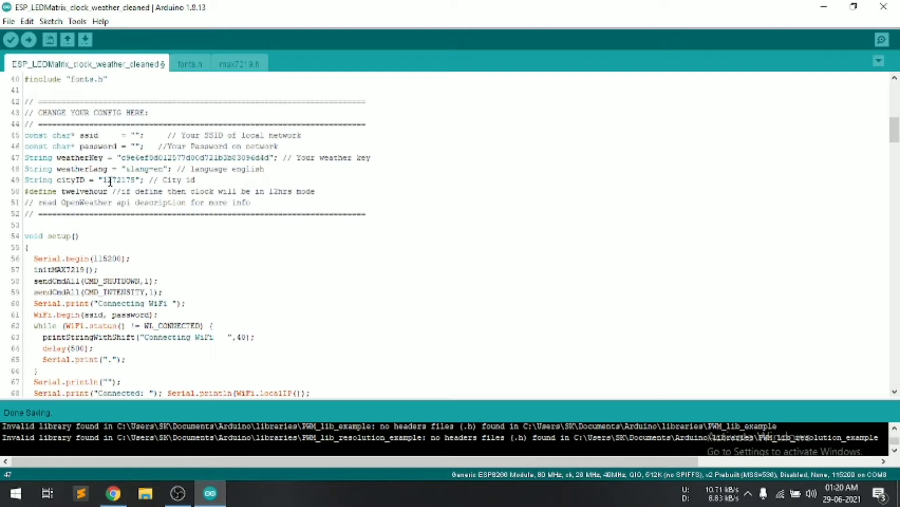
pyautogui.moveTo(103, 180); pyautogui.dragTo(130, 179)
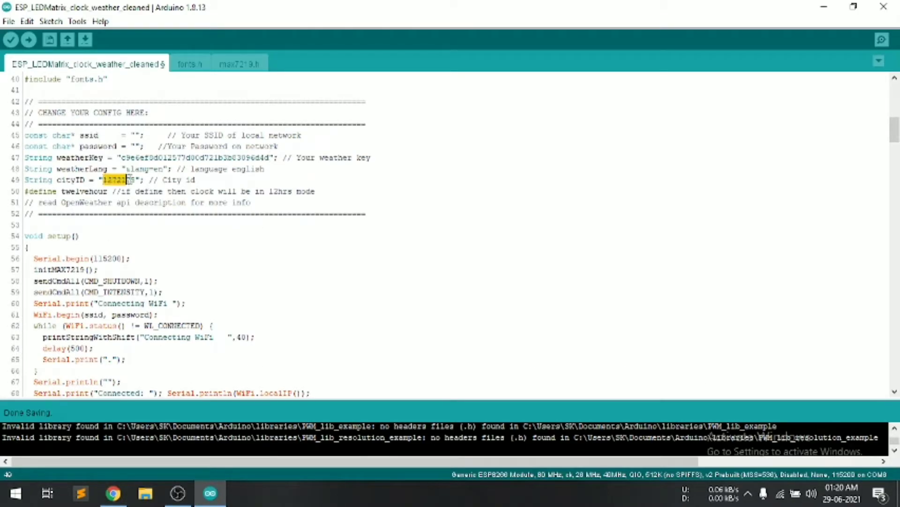
pyautogui.hotkey('ctrl', 'v')
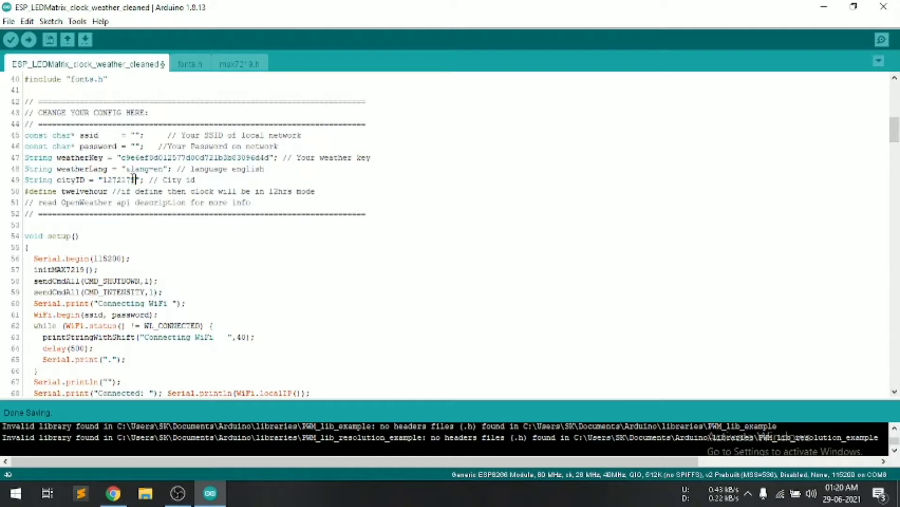
pyautogui.scroll(-7, 197, 123)
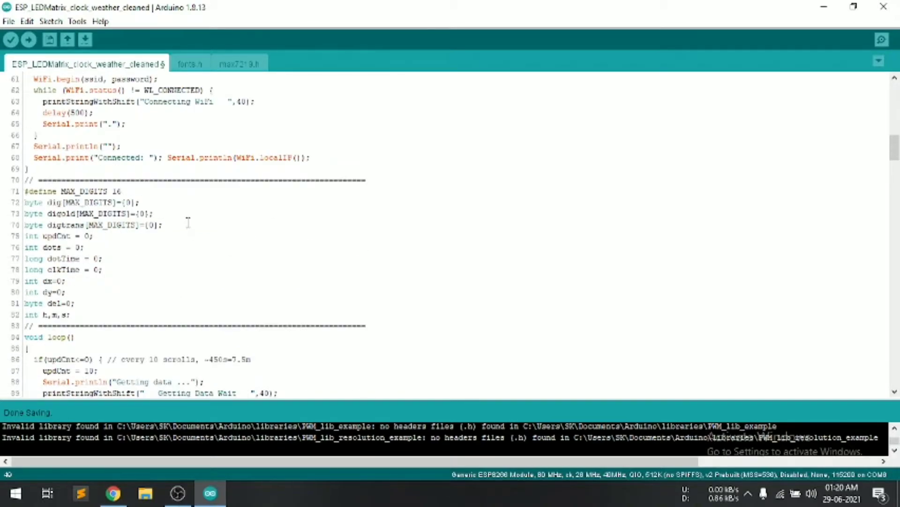
pyautogui.scroll(-8, 190, 176)
pyautogui.scroll(-12, 187, 221)
pyautogui.scroll(-4, 188, 222)
pyautogui.scroll(-8, 188, 222)
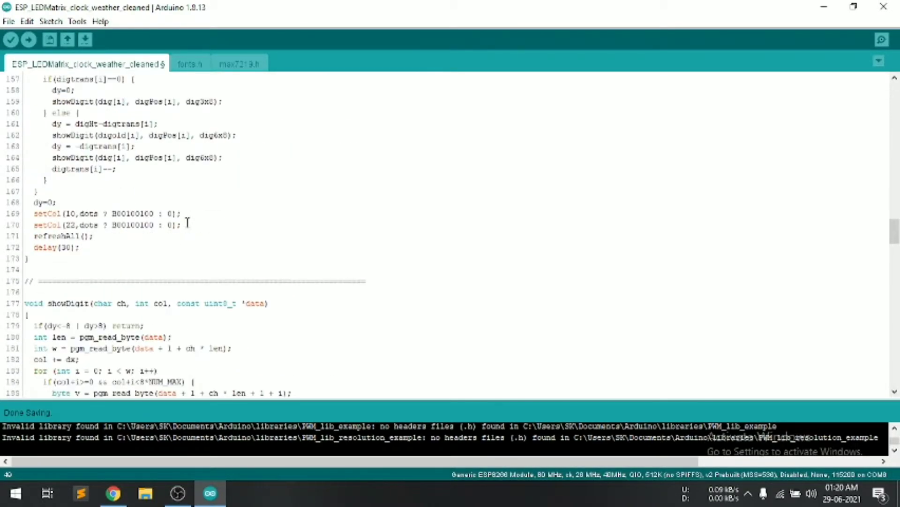
pyautogui.scroll(-11, 188, 222)
pyautogui.scroll(-4, 187, 222)
pyautogui.scroll(-3, 187, 222)
pyautogui.scroll(-10, 188, 222)
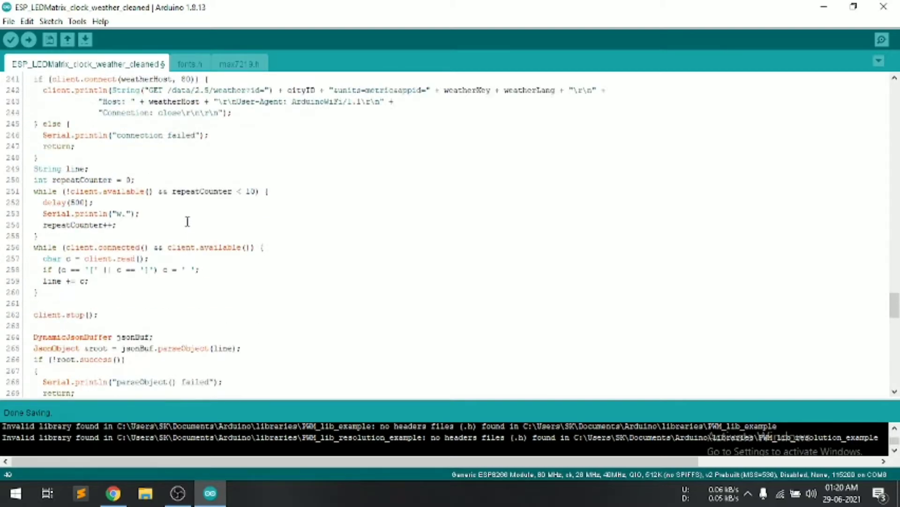
pyautogui.scroll(-5, 187, 223)
pyautogui.scroll(-6, 187, 222)
pyautogui.scroll(-6, 187, 222)
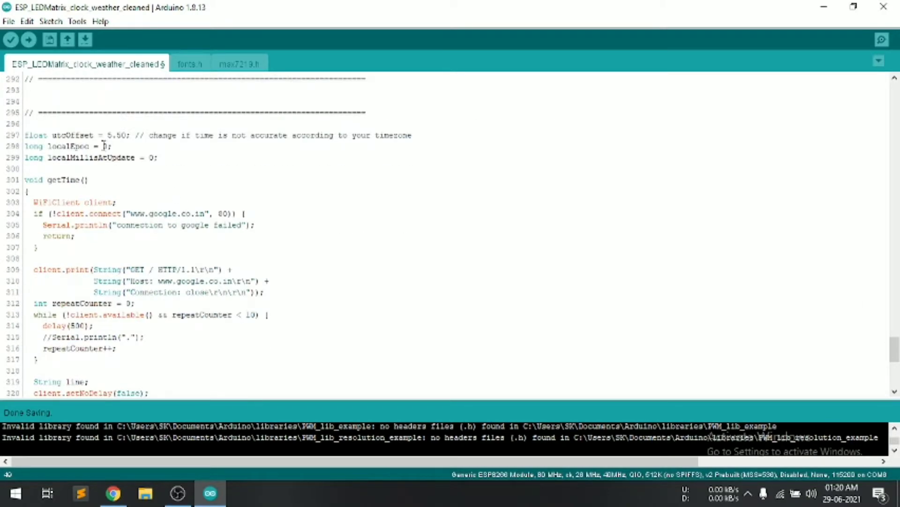
pyautogui.moveTo(65, 134); pyautogui.dragTo(118, 133)
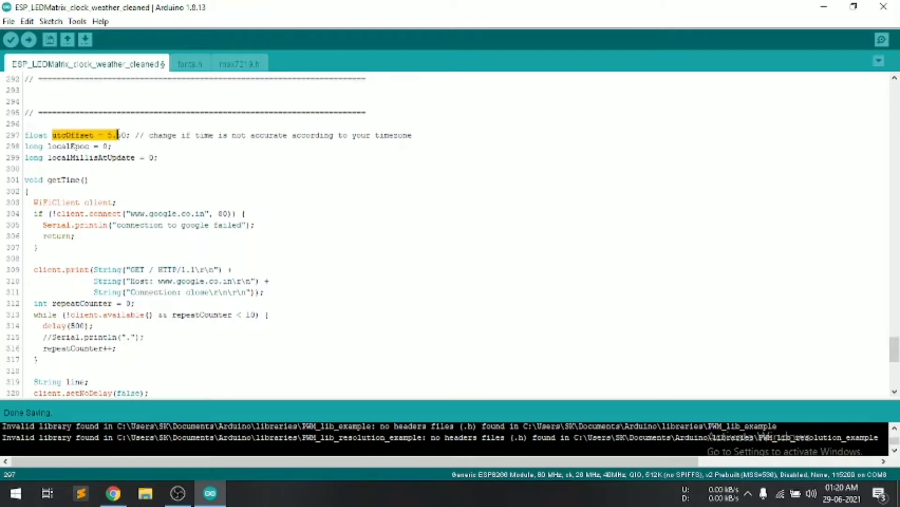
pyautogui.click(130, 135)
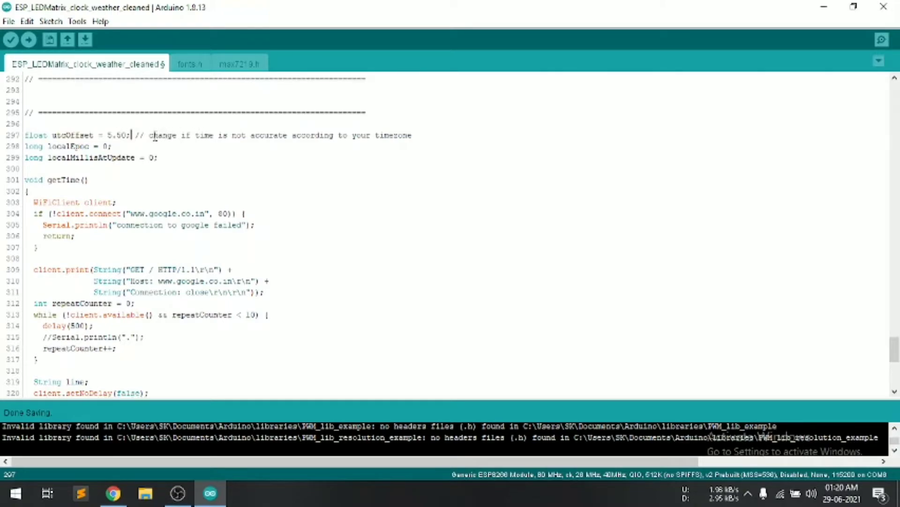
pyautogui.scroll(3, 235, 171)
pyautogui.scroll(6, 235, 171)
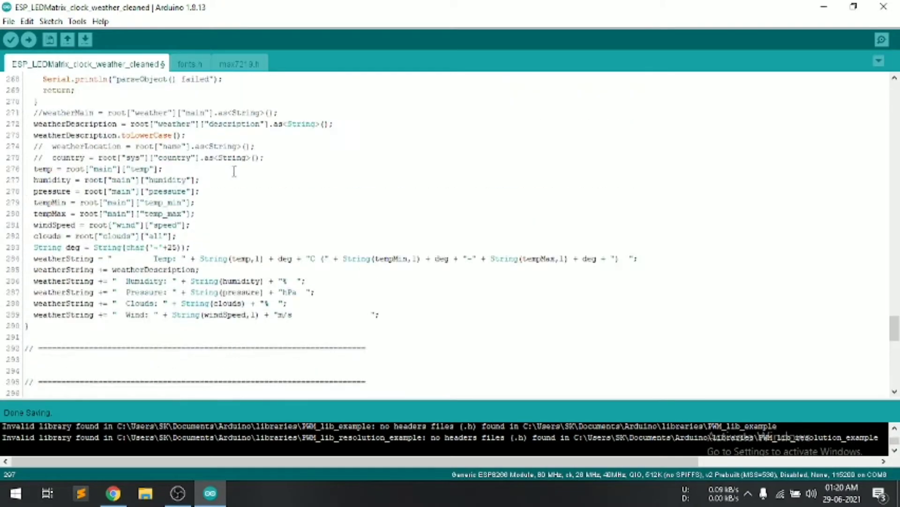
pyautogui.scroll(5, 235, 172)
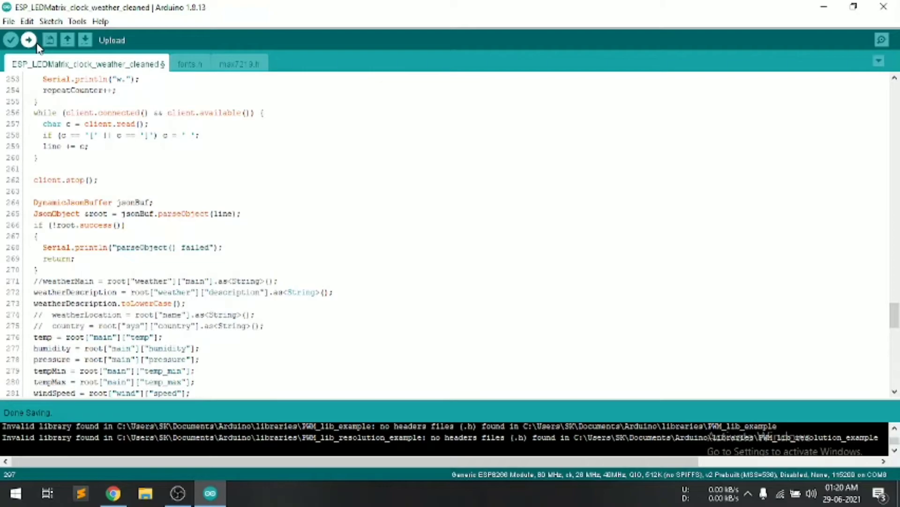
# Confirm NodeMCU 1.0 on COM7, upload the sketch, and enlarge the console pane.
pyautogui.click(77, 21)
pyautogui.moveTo(158, 202)
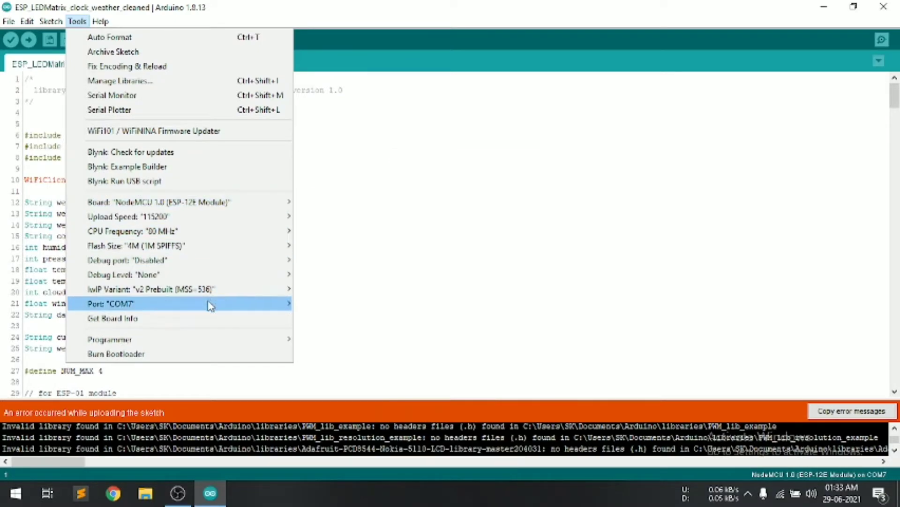
pyautogui.moveTo(110, 303)
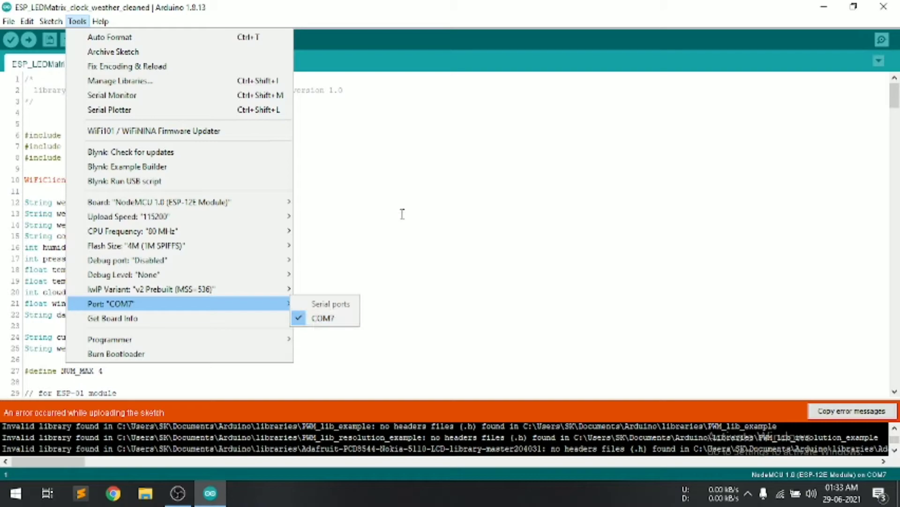
pyautogui.click(337, 321)
pyautogui.click(29, 40)
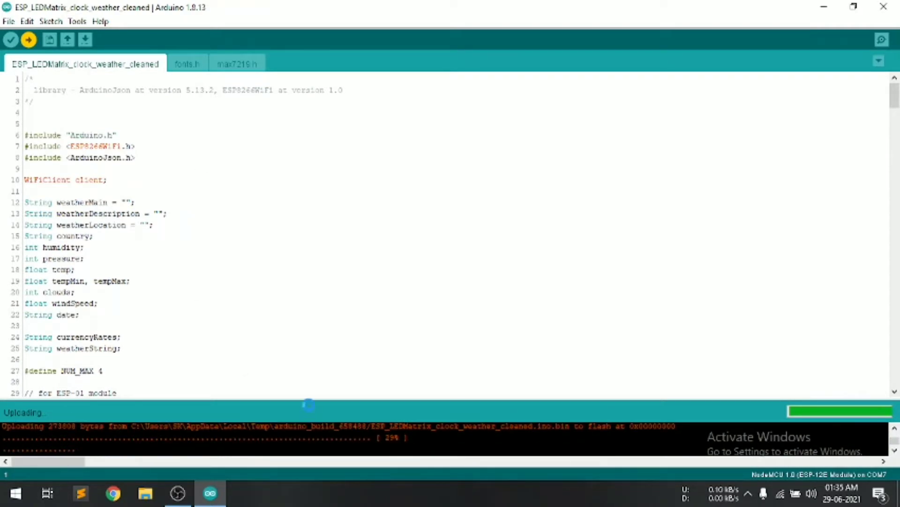
pyautogui.moveTo(431, 400); pyautogui.dragTo(431, 317)
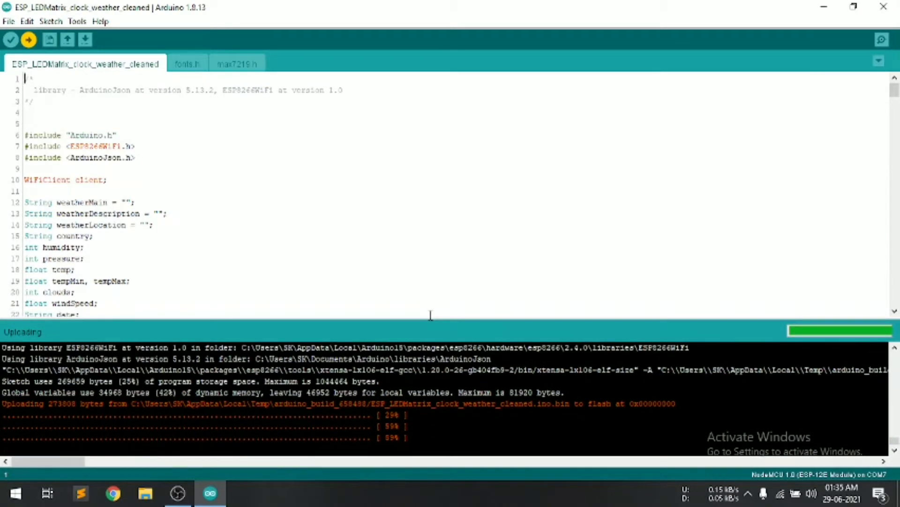